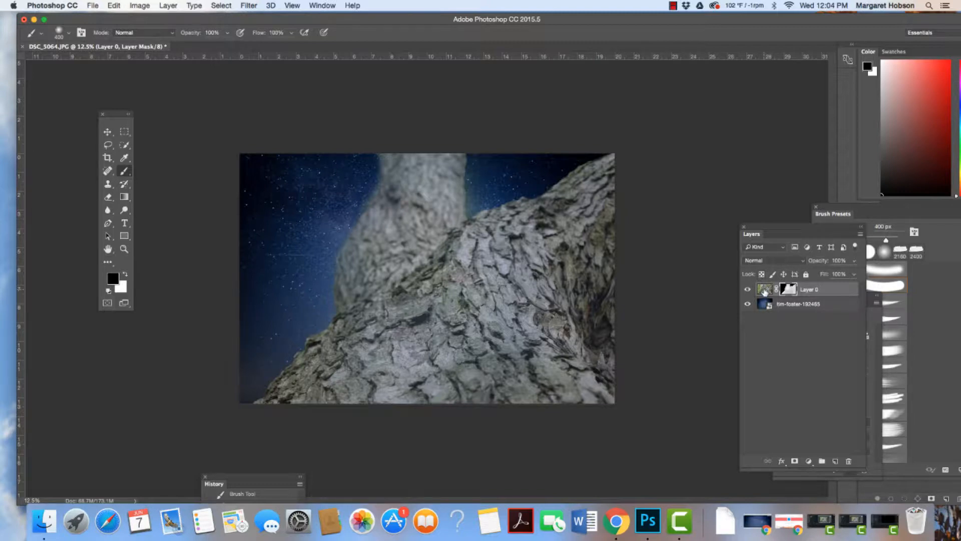
Step: Apply a Levels adjustment to the tree image on Layer 0 with input levels 33, 0.71 and 205
click(765, 290)
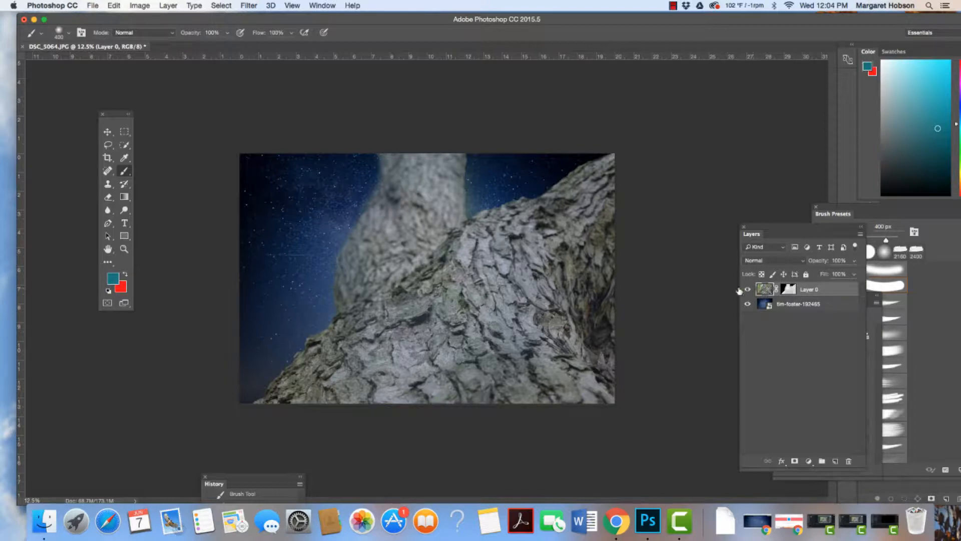
click(141, 5)
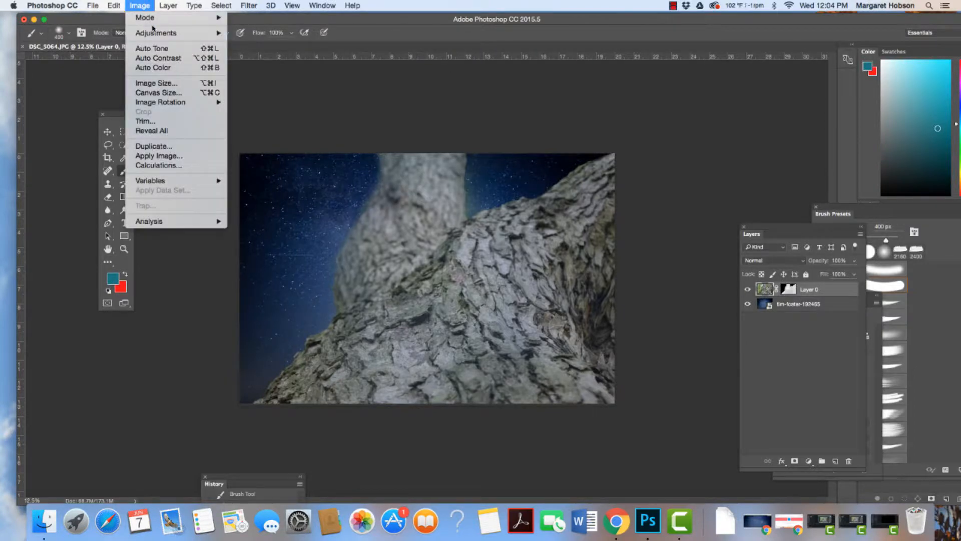
mouse_move(168, 33)
click(259, 46)
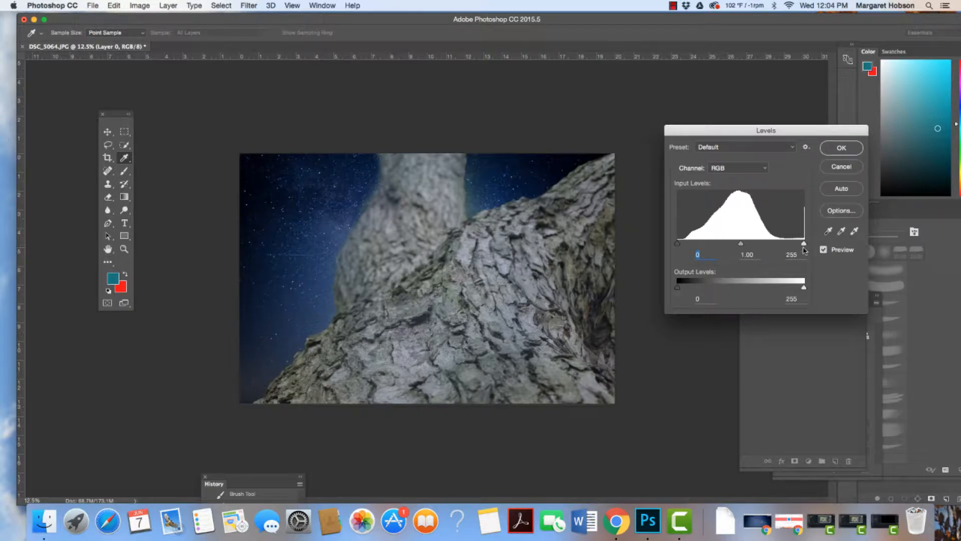
drag(804, 245, 779, 245)
drag(678, 245, 746, 248)
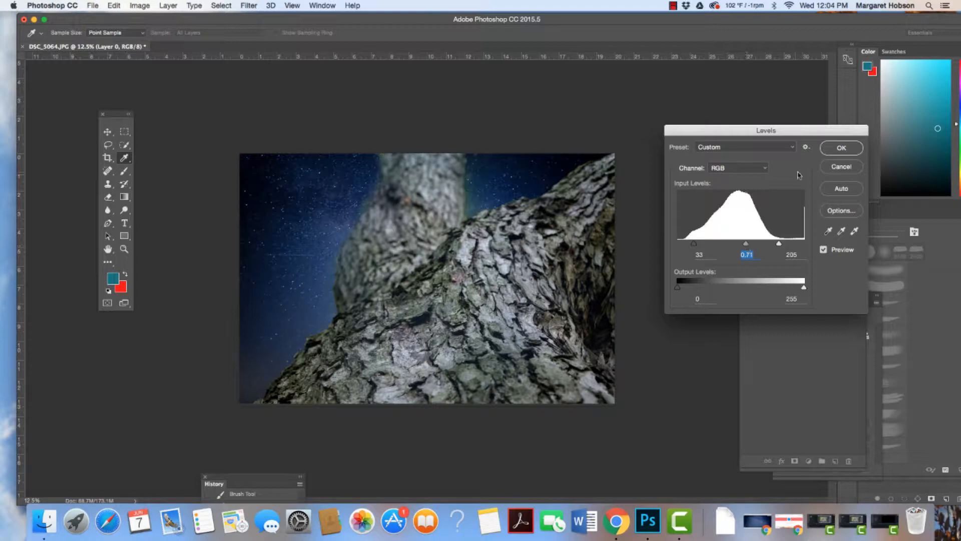
click(841, 148)
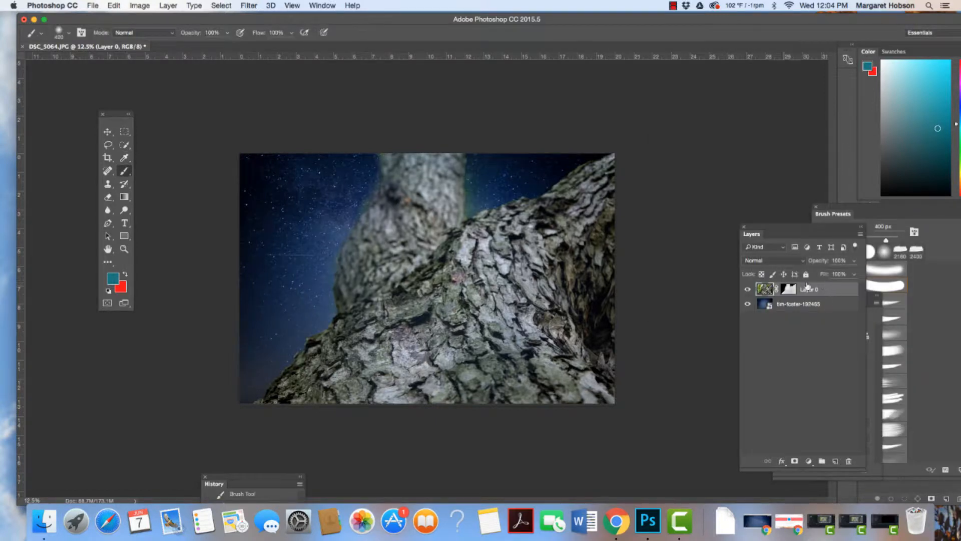
drag(792, 229, 749, 130)
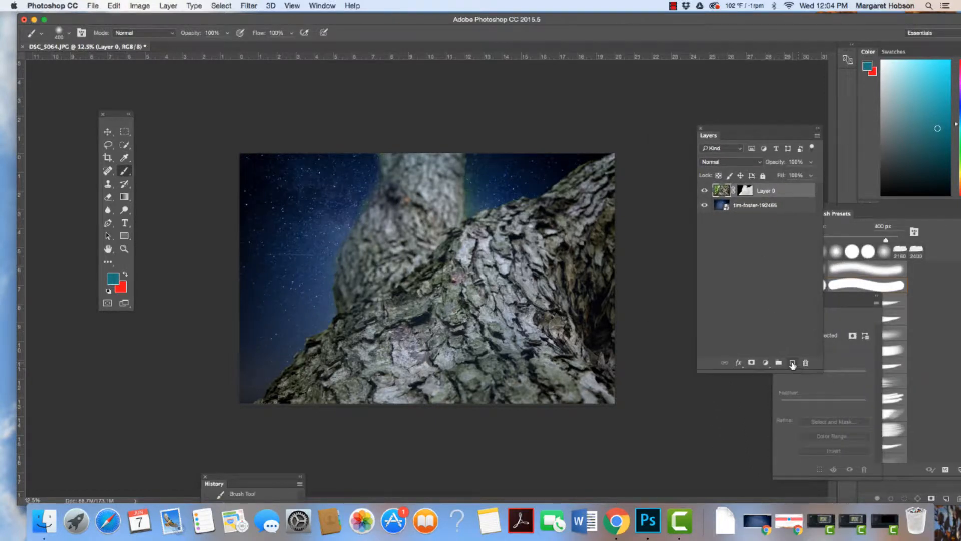
click(792, 363)
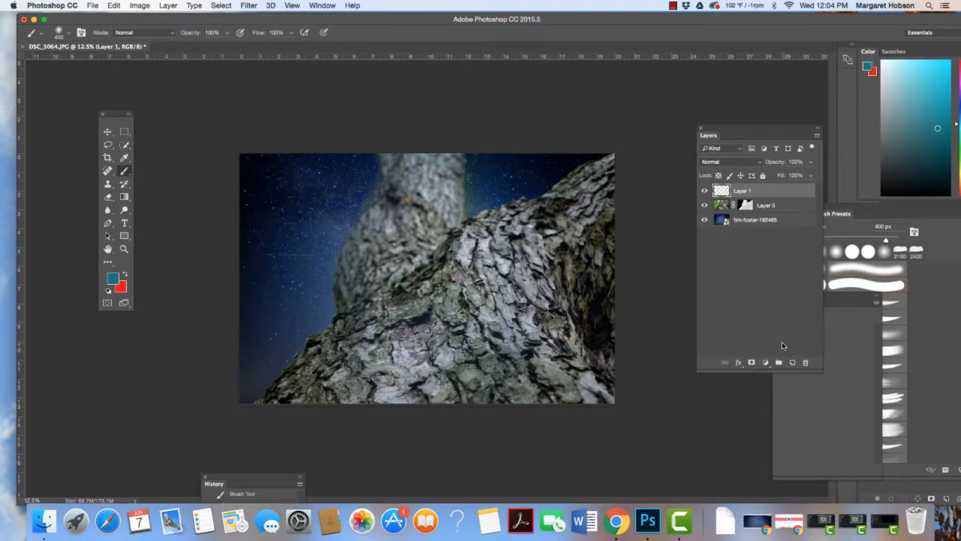
key(Delete)
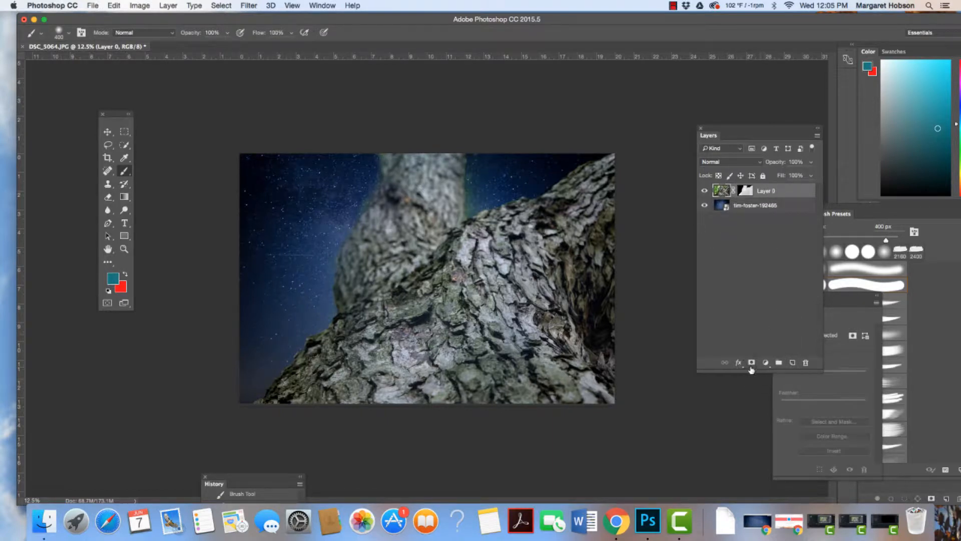
click(739, 364)
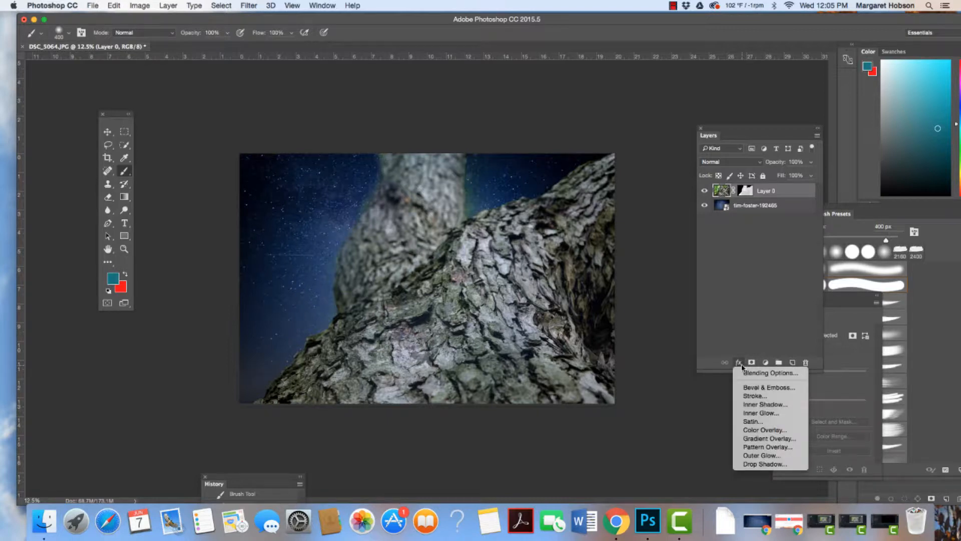
click(765, 364)
Step: Add a Levels adjustment layer above the tree layer with the black input at 12 and the white input at 192
click(766, 363)
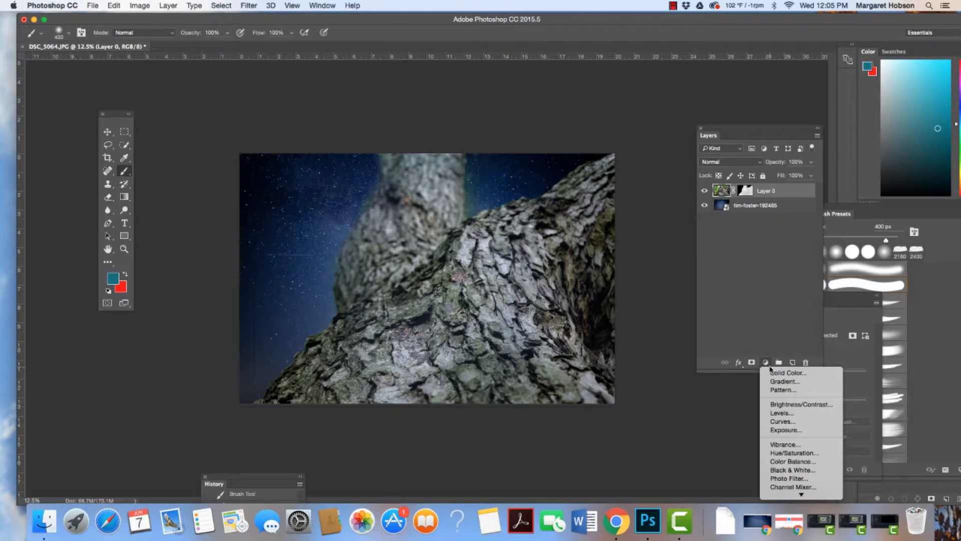
click(778, 413)
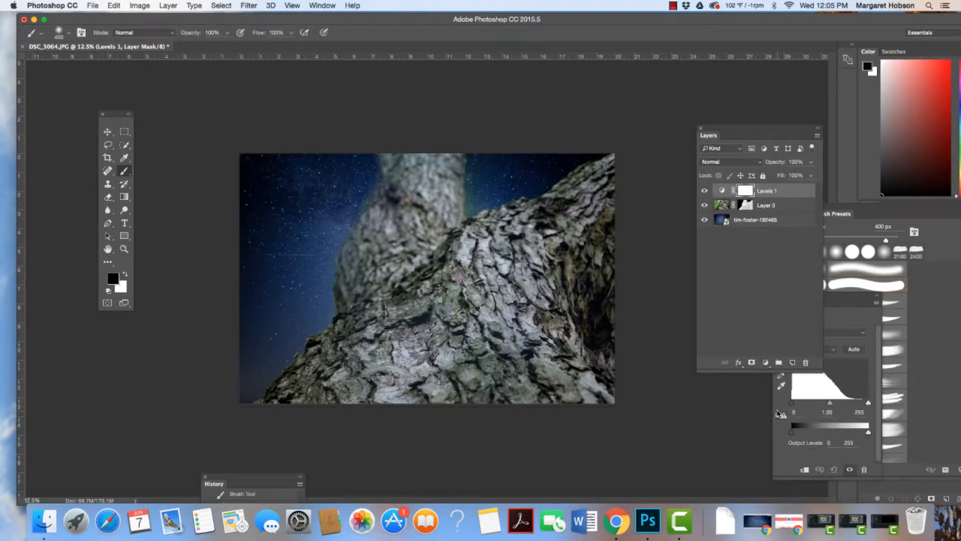
drag(838, 301, 805, 239)
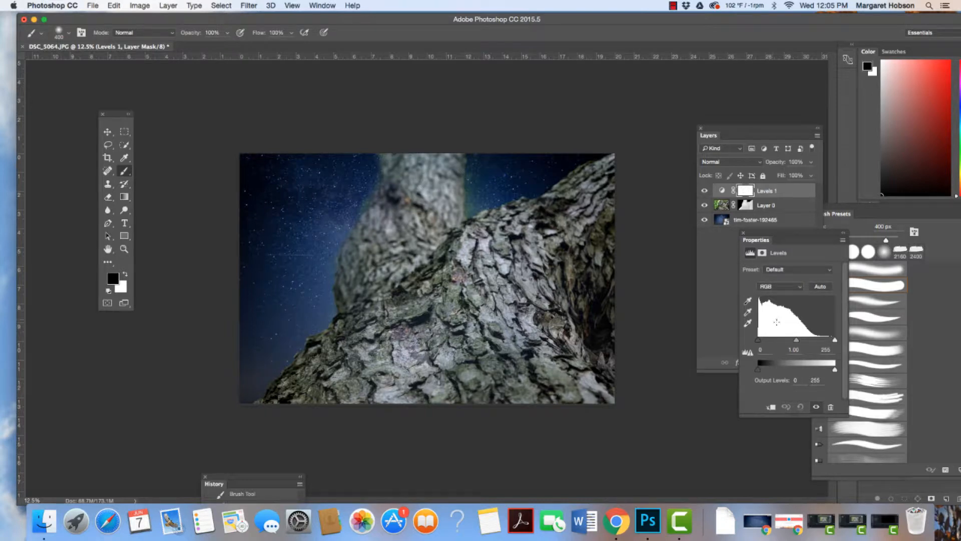
drag(835, 342, 816, 341)
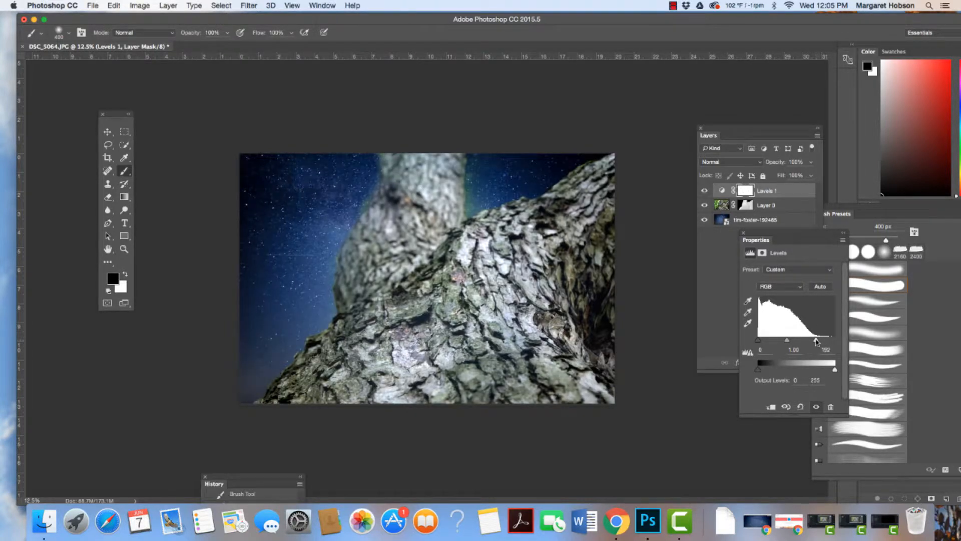
drag(758, 343, 761, 344)
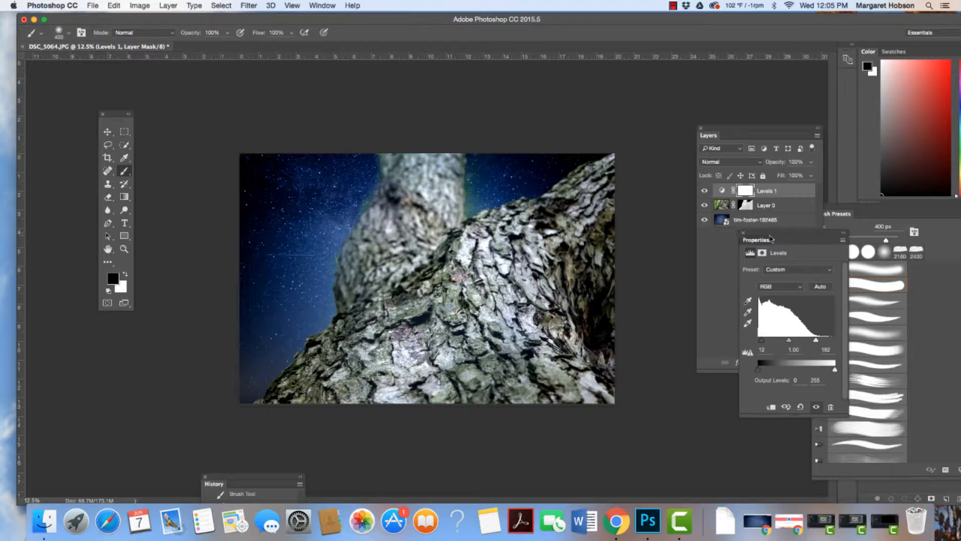
drag(762, 238, 823, 242)
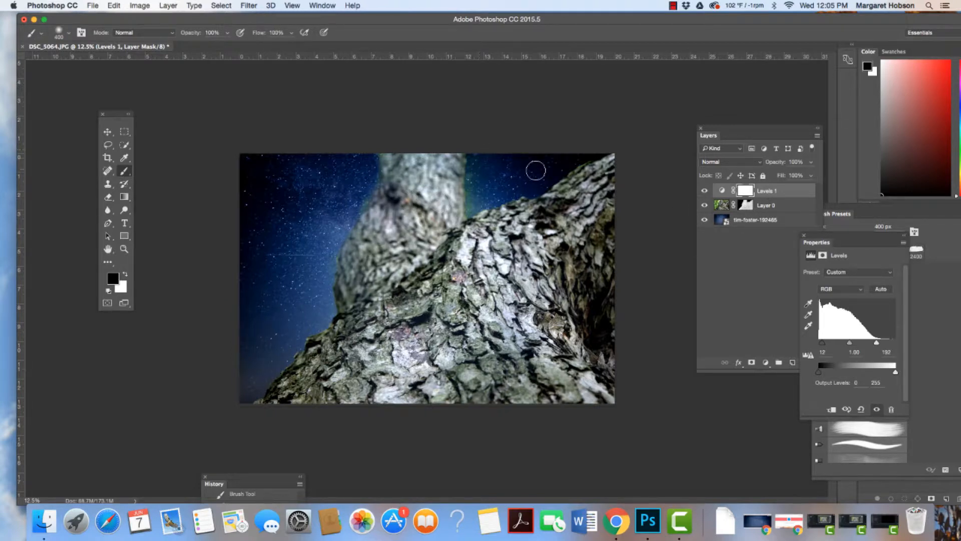
Step: Target Layer 0's mask and set the brush to 42% opacity with black as the foreground color
mouse_move(380, 193)
mouse_down()
mouse_move(426, 207)
mouse_move(383, 216)
mouse_up()
click(747, 206)
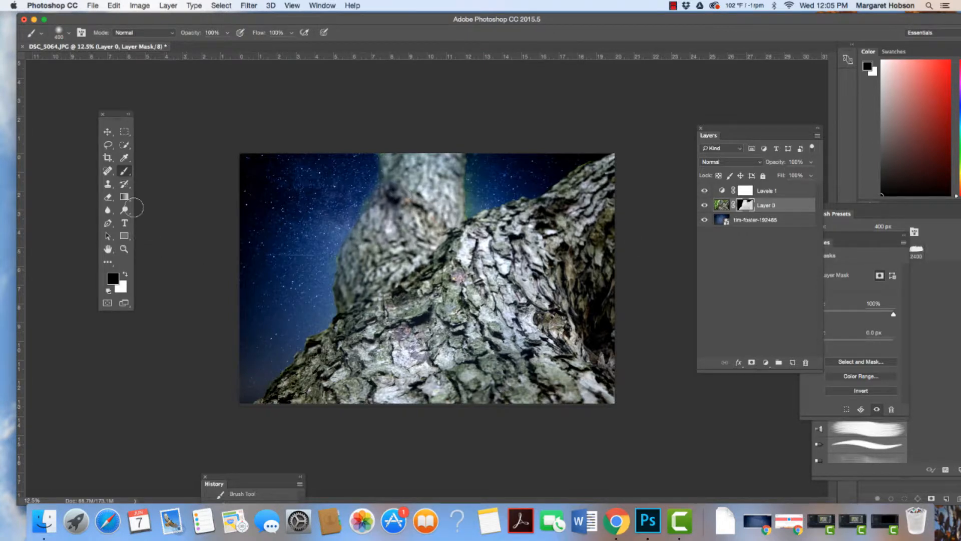
click(227, 33)
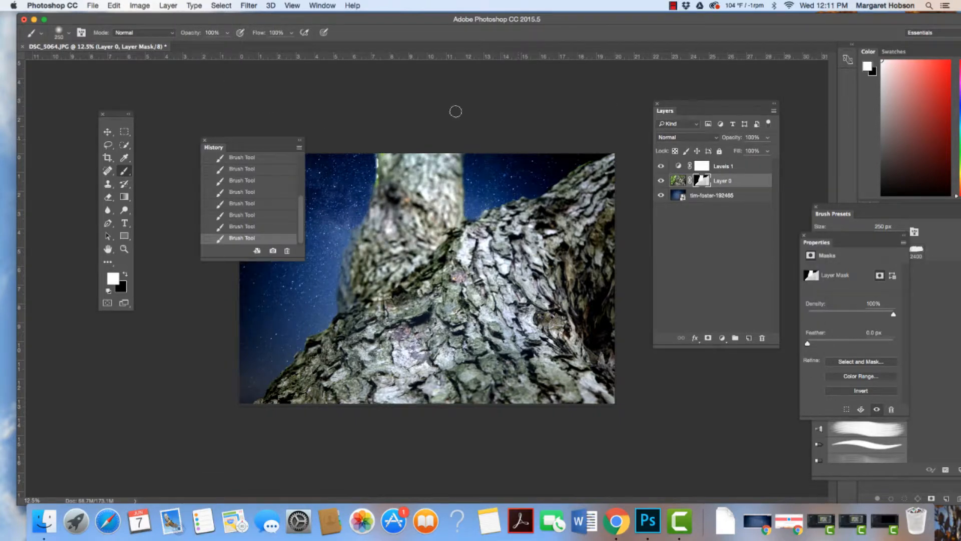
click(228, 33)
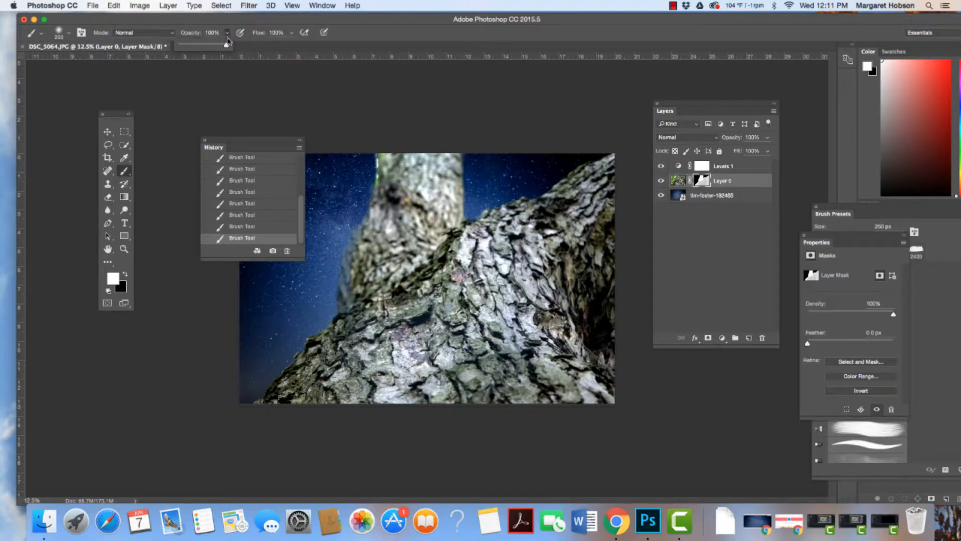
drag(227, 46, 206, 47)
click(125, 278)
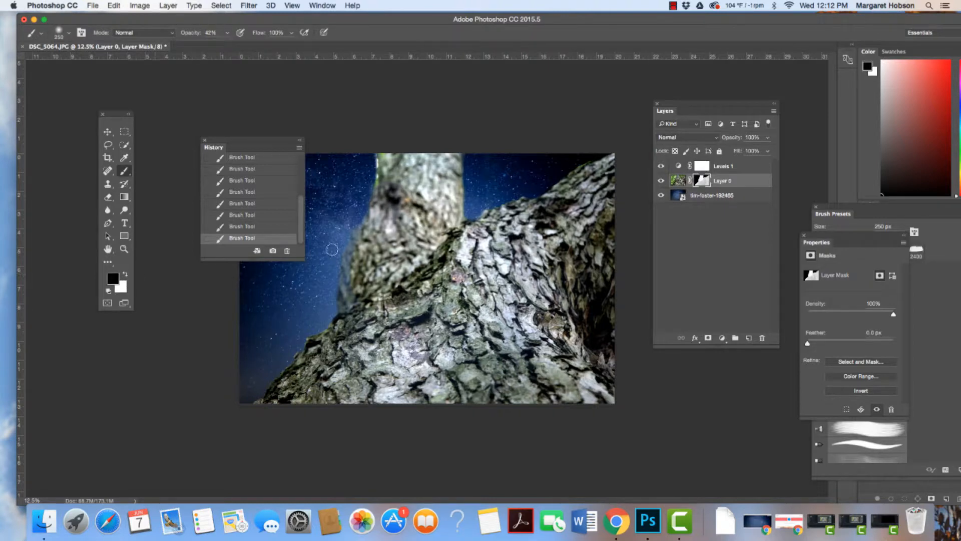
Step: Paint the mask with an 800 px brush to fade the blurred trunk, the upper-right branch edge and the lower-right hollow into the sky
key(bracketleft)
key(bracketright)
mouse_move(396, 165)
mouse_down()
mouse_move(431, 163)
mouse_move(426, 214)
mouse_move(358, 282)
mouse_move(367, 261)
mouse_up()
drag(372, 223, 371, 229)
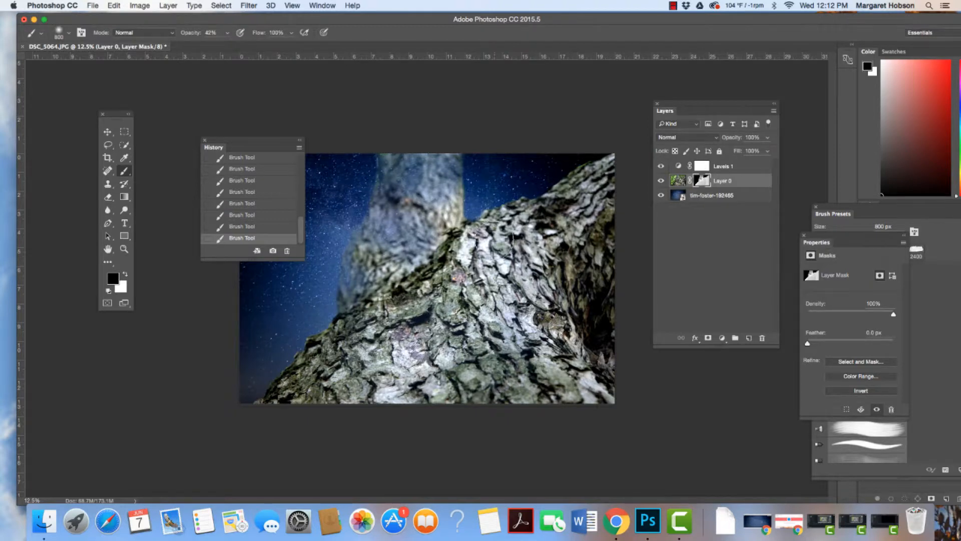
drag(587, 155, 533, 187)
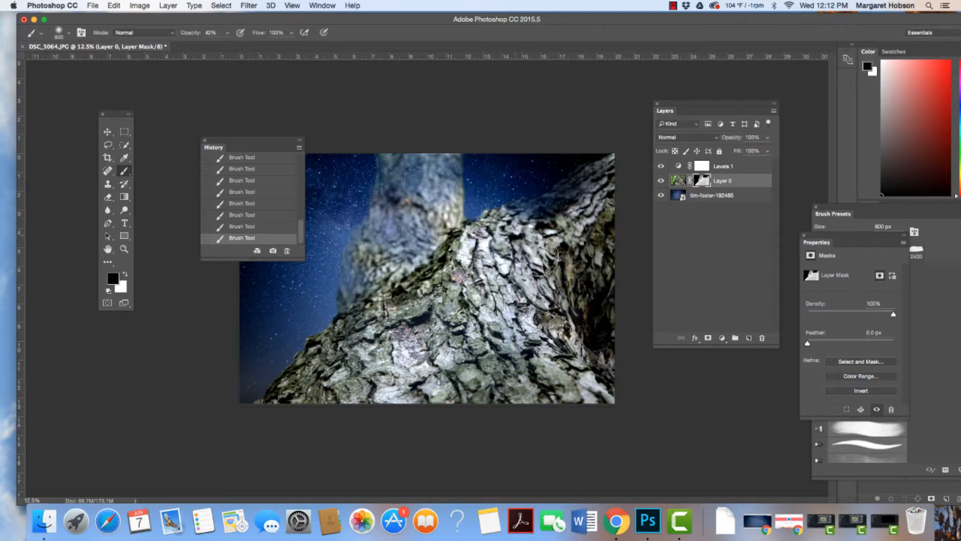
mouse_move(437, 180)
mouse_down()
mouse_move(452, 205)
mouse_move(460, 169)
mouse_up()
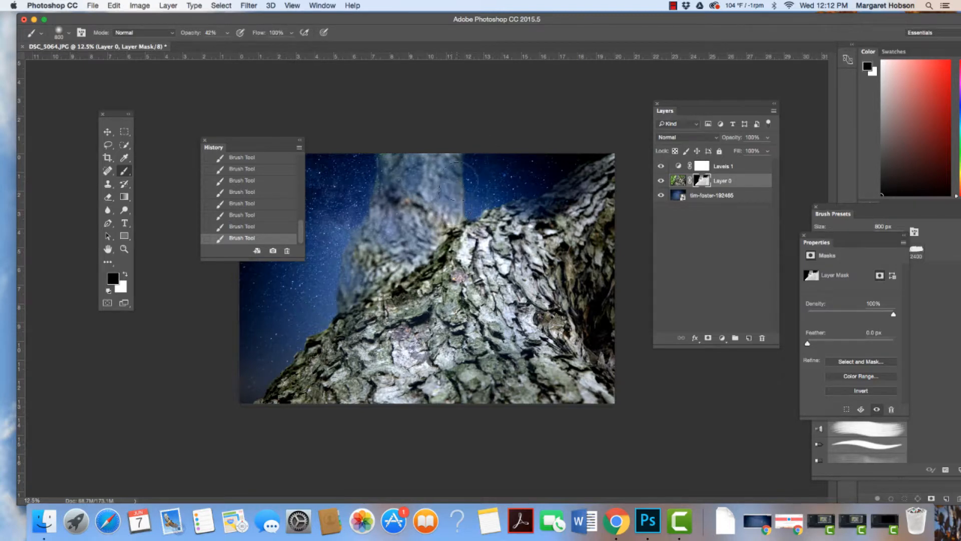
drag(408, 151, 385, 190)
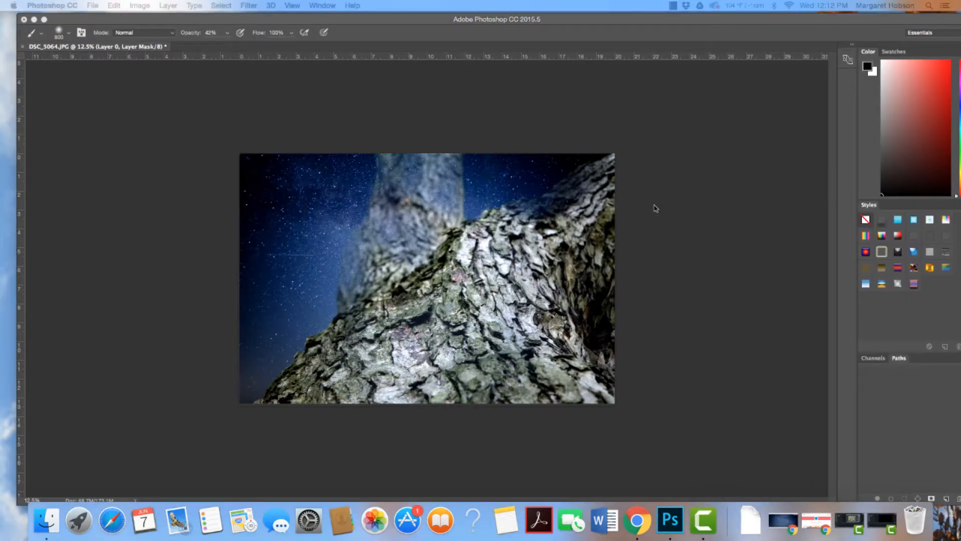
click(368, 229)
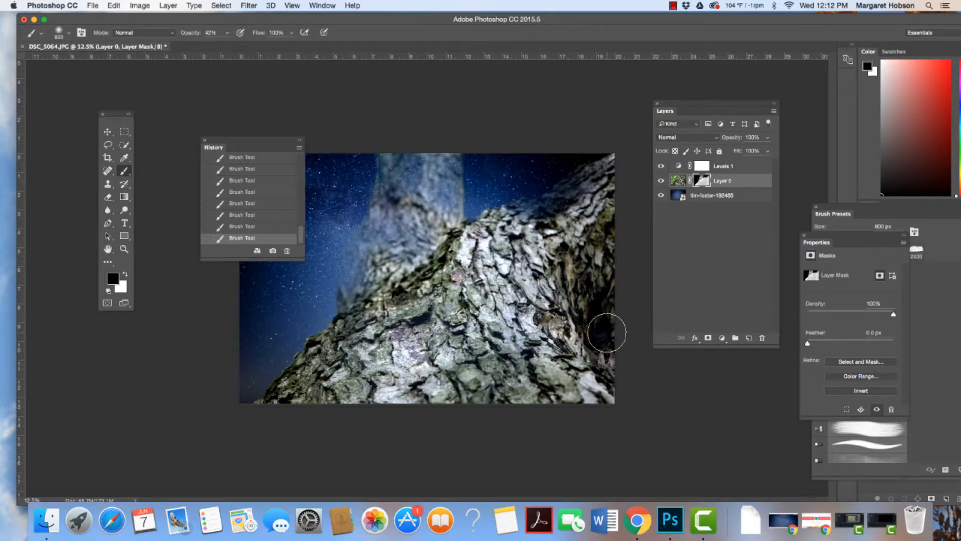
mouse_move(606, 332)
mouse_down()
mouse_move(627, 303)
mouse_move(616, 343)
mouse_move(631, 376)
mouse_move(624, 329)
mouse_move(613, 326)
mouse_move(622, 376)
mouse_up()
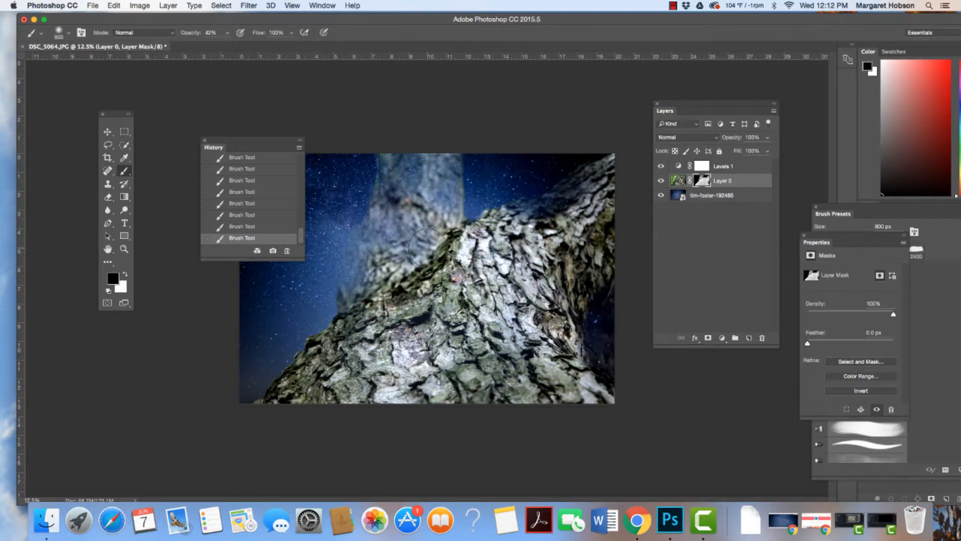
Step: Fade the blurred trunk's base along the bark ridge with a 125 px brush, and restore its left edge in white
key(bracketleft)
key(bracketleft)
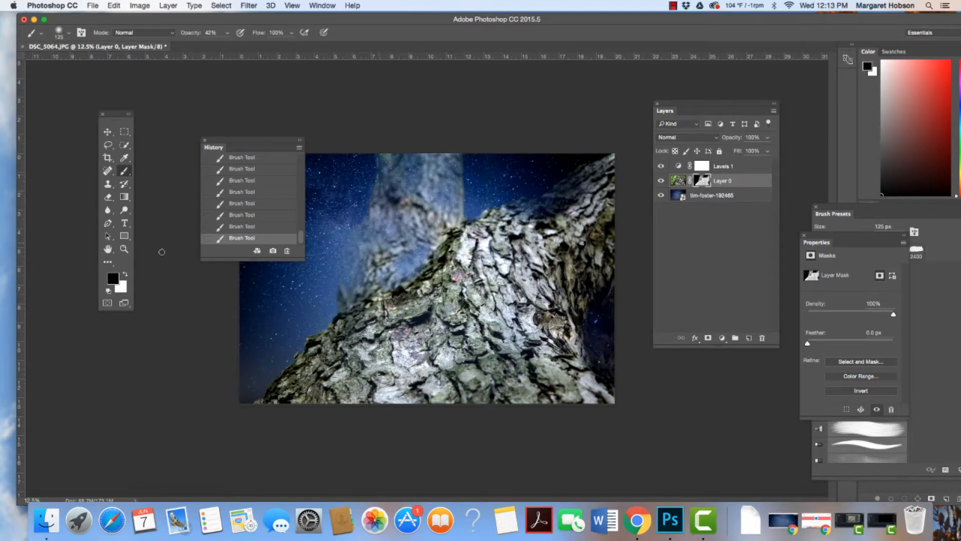
click(125, 274)
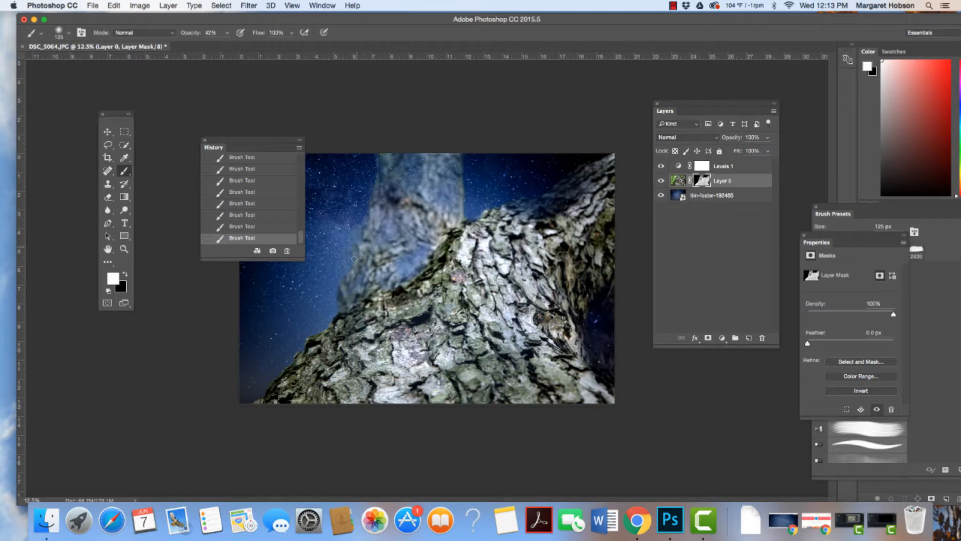
Step: Soften the blurred trunk's left edge on the mask with a 175 px black brush, moving the History and Layers panels clear of the image
key(bracketright)
key(bracketright)
key(super+z)
key(super+equal)
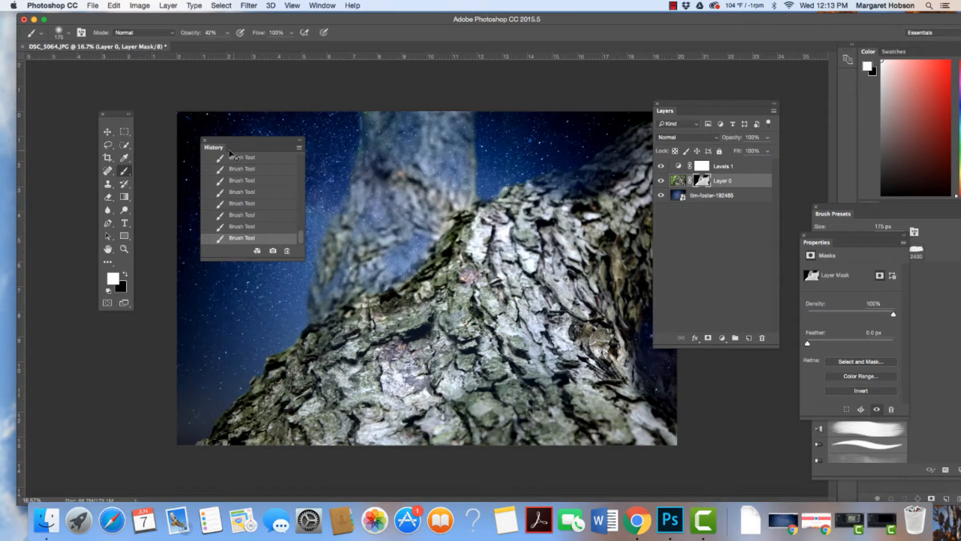
drag(229, 150, 732, 311)
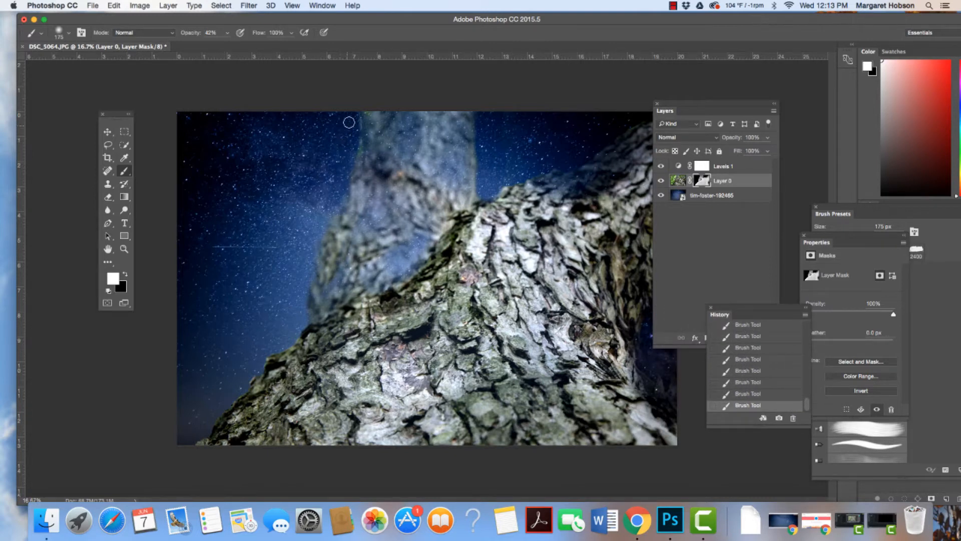
click(125, 274)
mouse_move(349, 112)
mouse_down()
mouse_move(365, 114)
mouse_move(360, 122)
mouse_up()
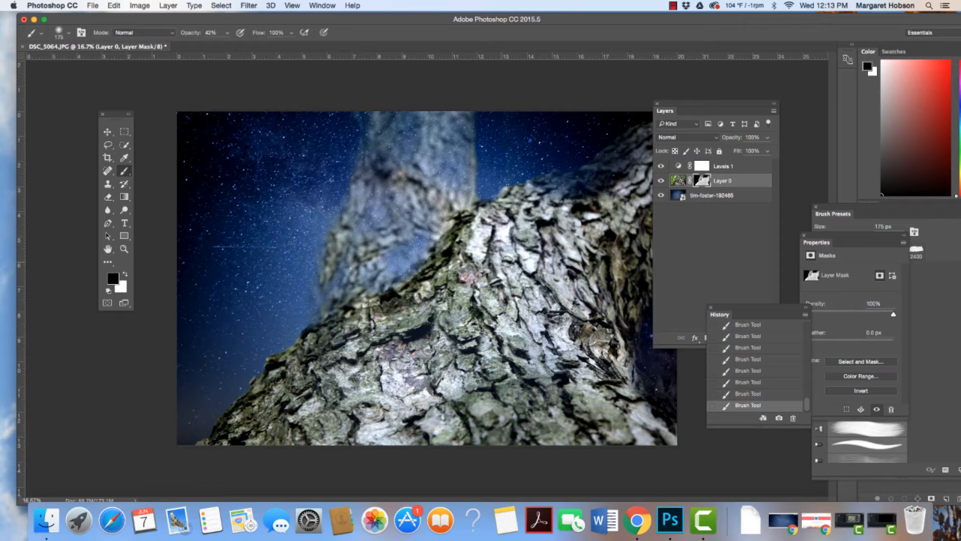
drag(690, 108, 800, 77)
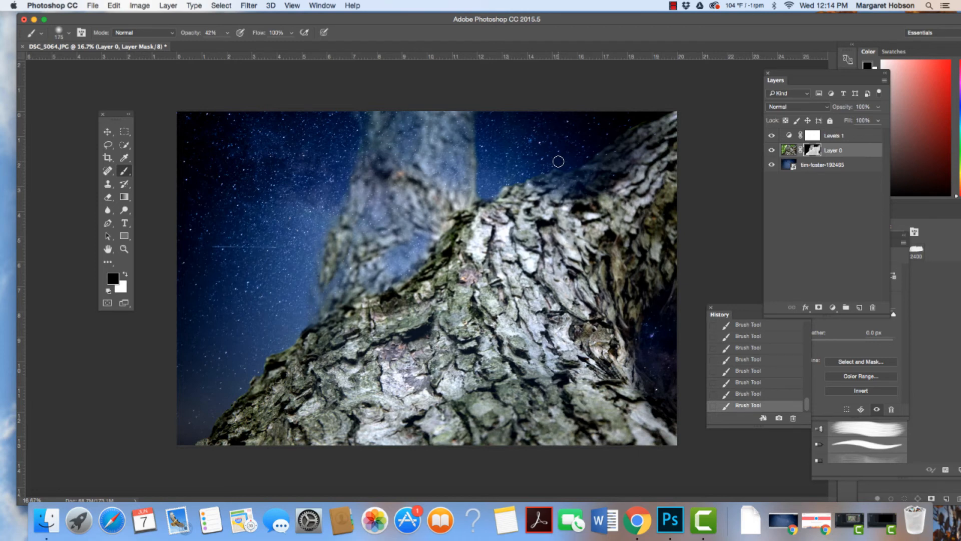
click(674, 5)
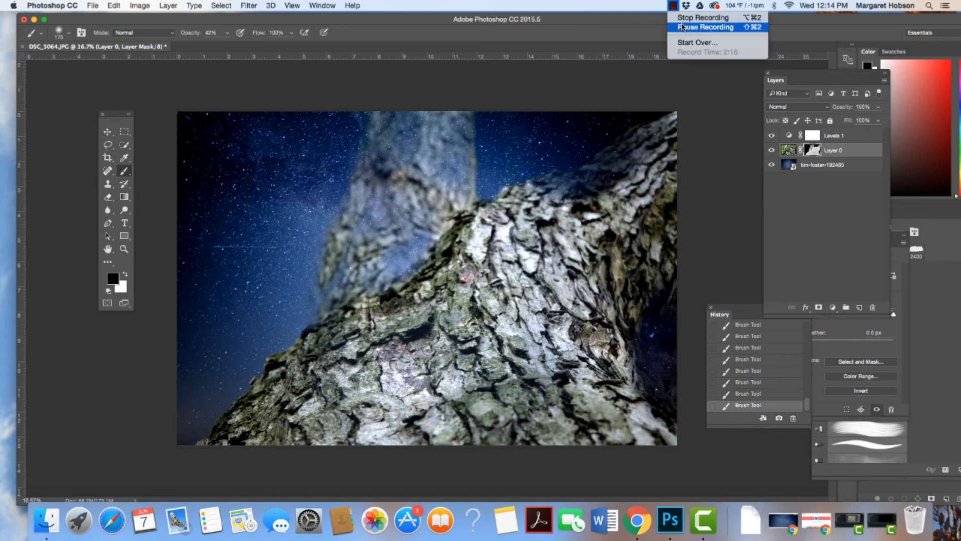